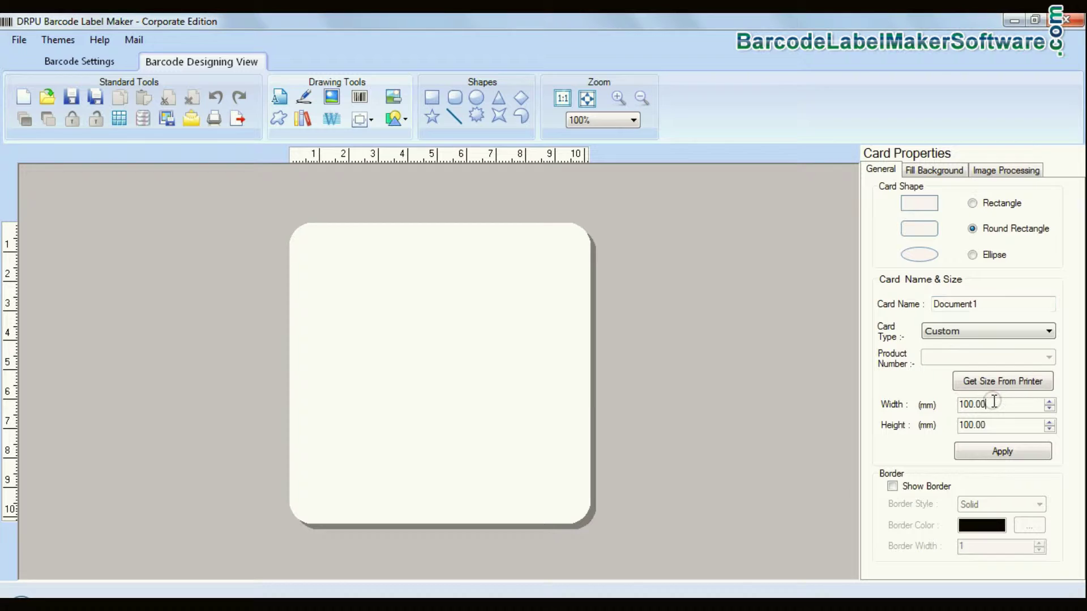
pyautogui.write('75')
pyautogui.write('50')
# Apply the 75 × 50 mm width and height to the rounded card
pyautogui.click(1001, 451)
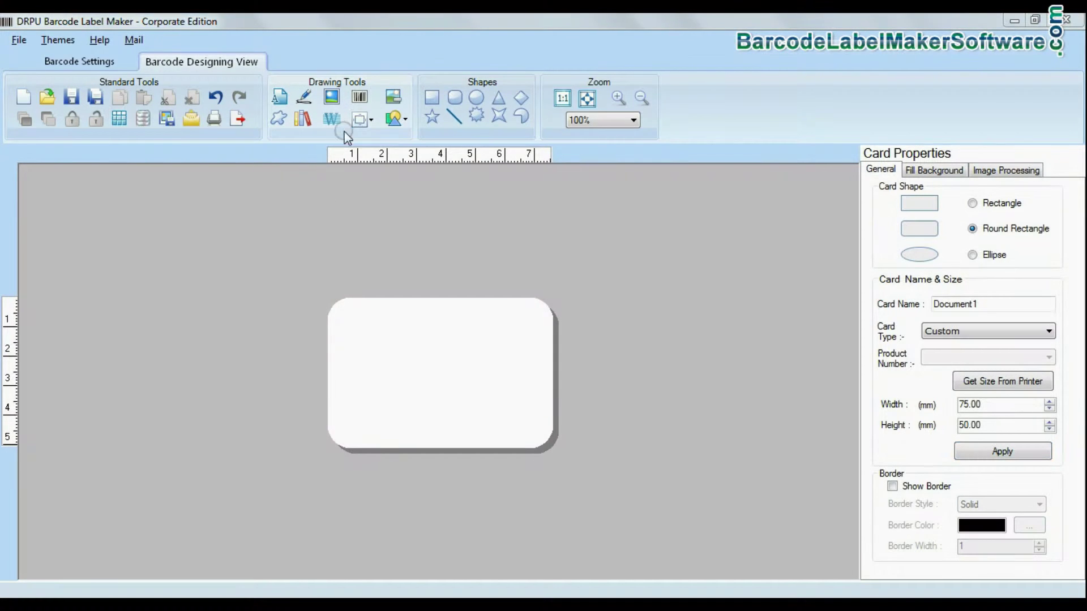
# Add a new barcode to the card and switch its symbology to Code 39
pyautogui.click(360, 98)
pyautogui.click(427, 370)
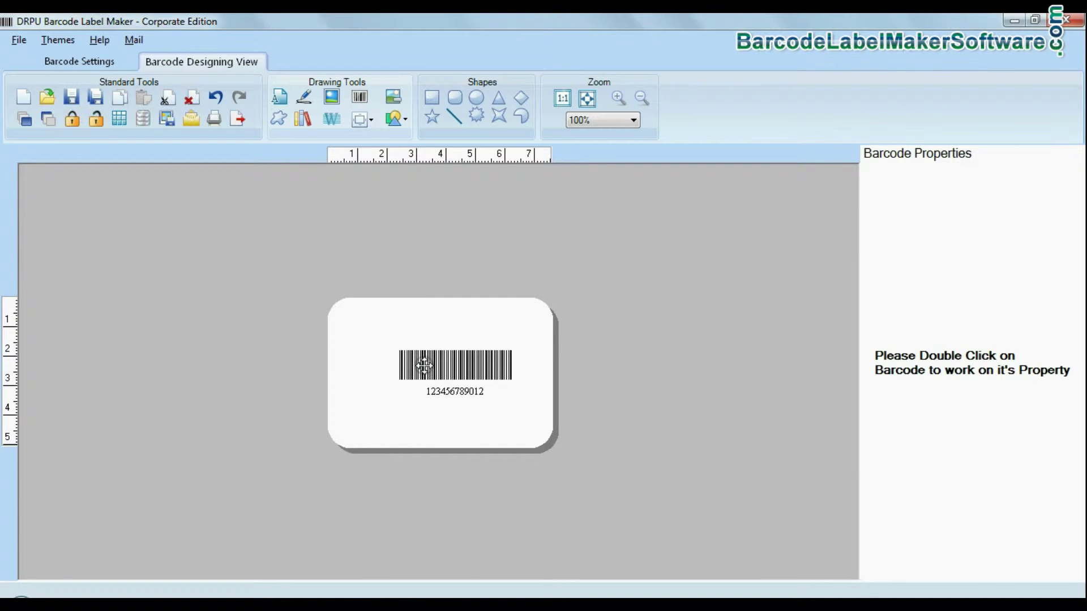
pyautogui.doubleClick(420, 367)
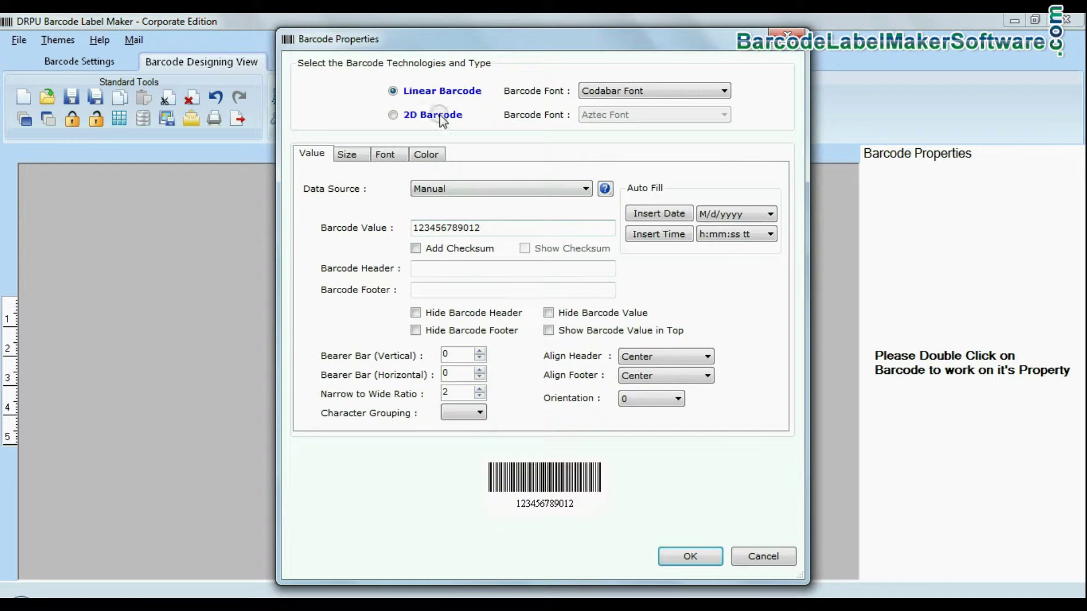
pyautogui.click(642, 91)
pyautogui.click(632, 167)
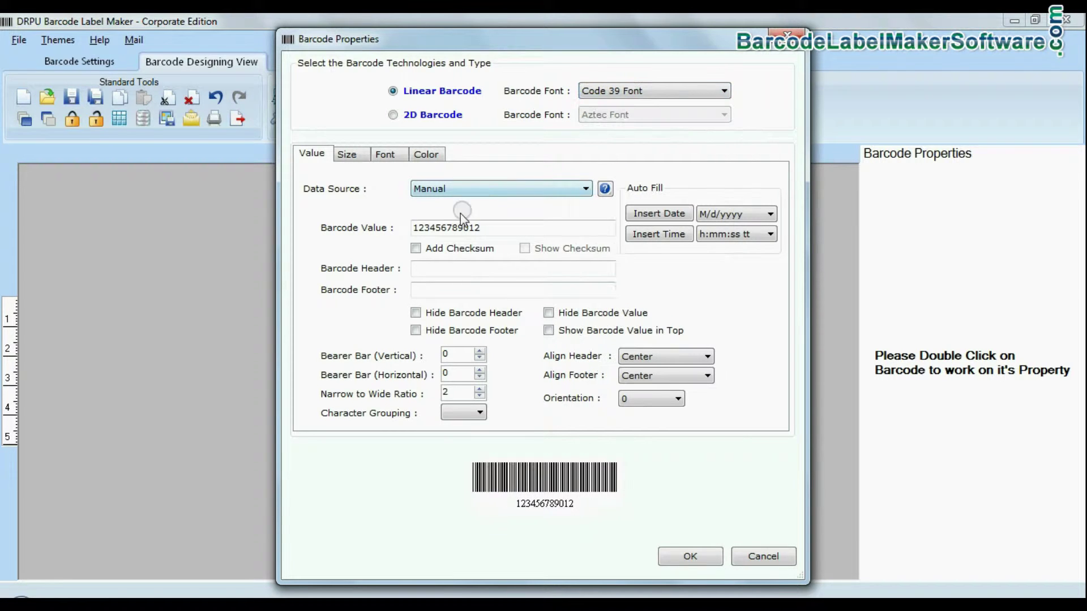
# Enter value 46250826, header 'Size: M', footer 'Price: $37.50', and make the bars slightly taller
pyautogui.moveTo(489, 227); pyautogui.dragTo(404, 230)
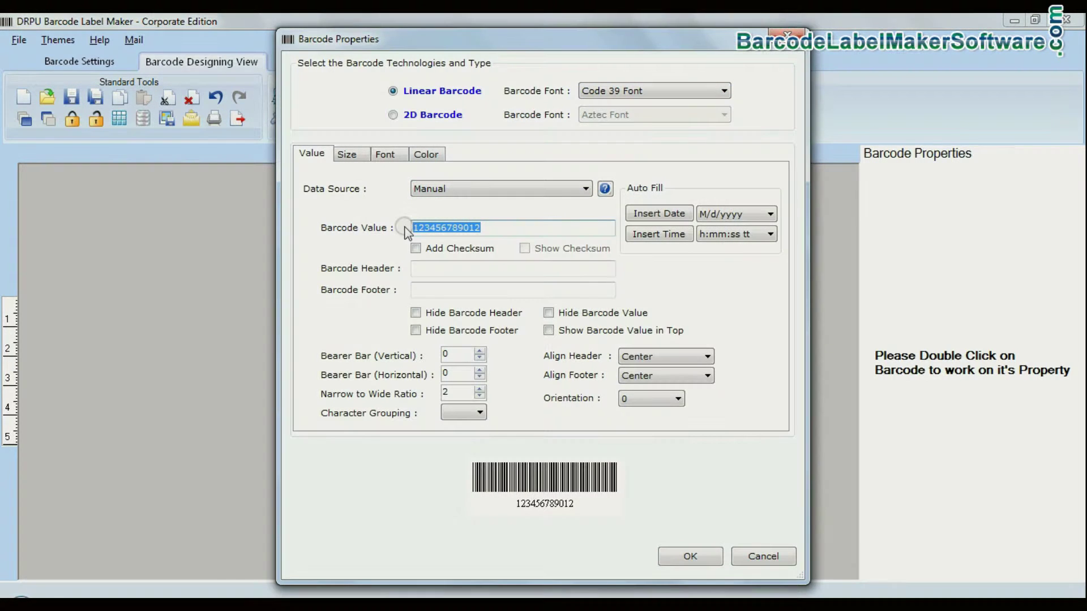
pyautogui.write('46250826')
pyautogui.click(509, 268)
pyautogui.write('S')
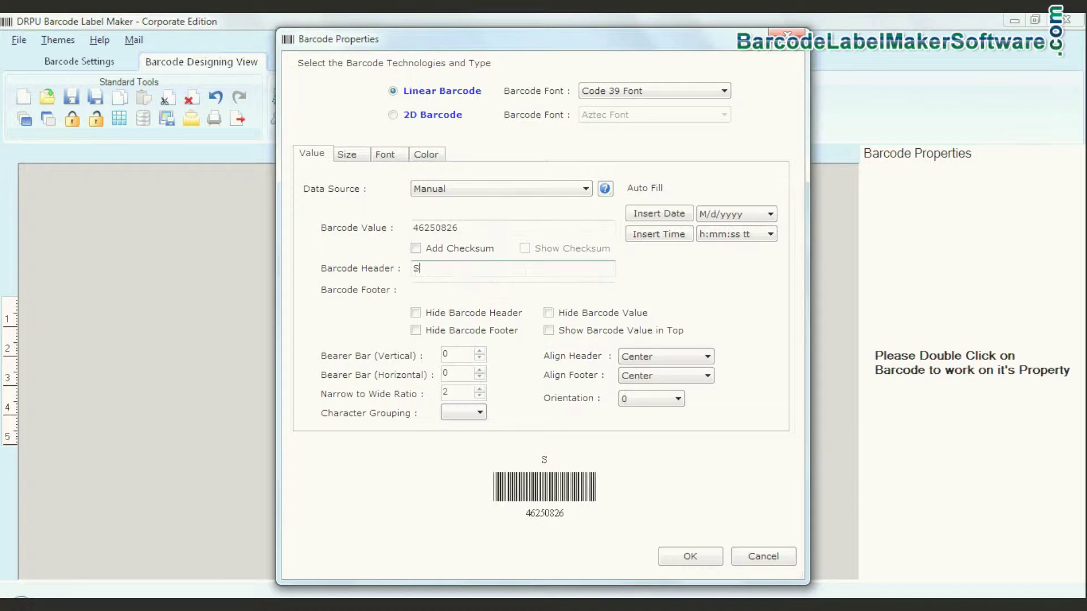
pyautogui.write('ze: M')
pyautogui.click(509, 290)
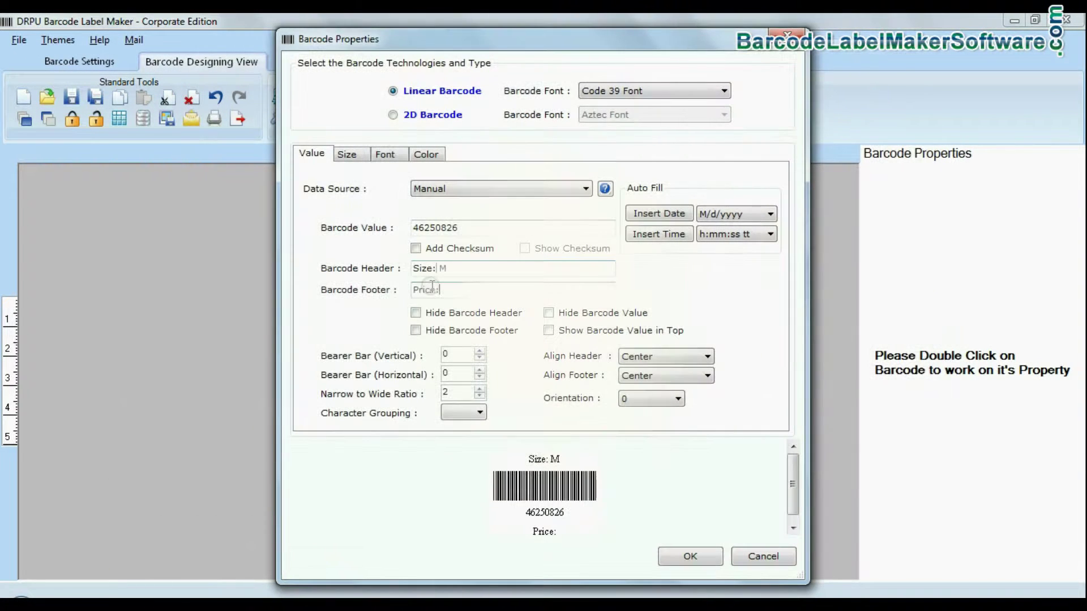
pyautogui.write('Price:')
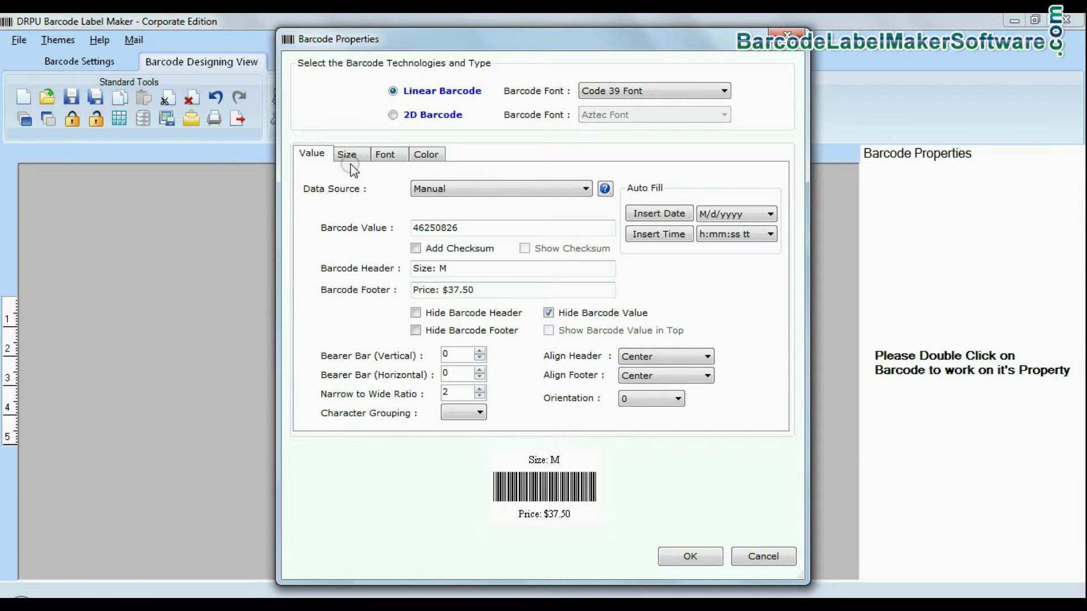
pyautogui.click(346, 153)
pyautogui.click(521, 220)
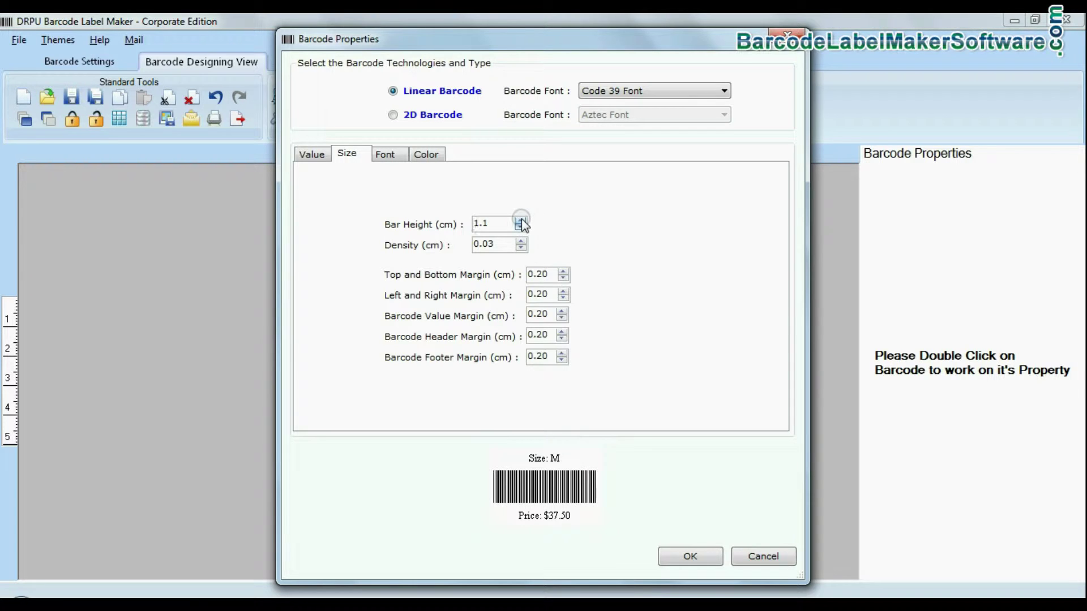
# Make the header and footer fonts bold, rotate the barcode 90 degrees, and apply
pyautogui.click(385, 155)
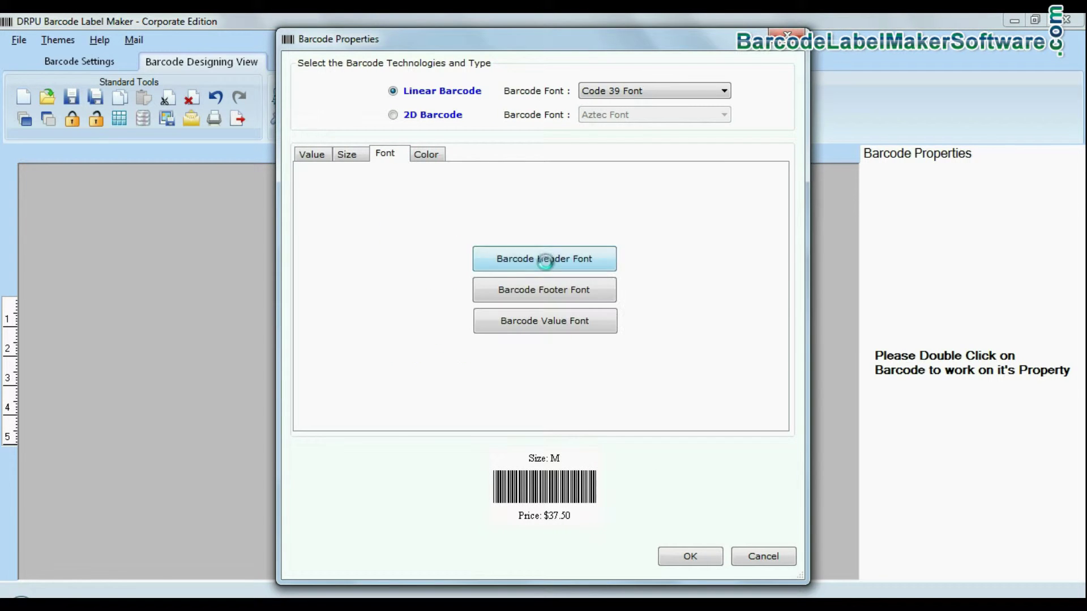
pyautogui.click(543, 255)
pyautogui.click(673, 168)
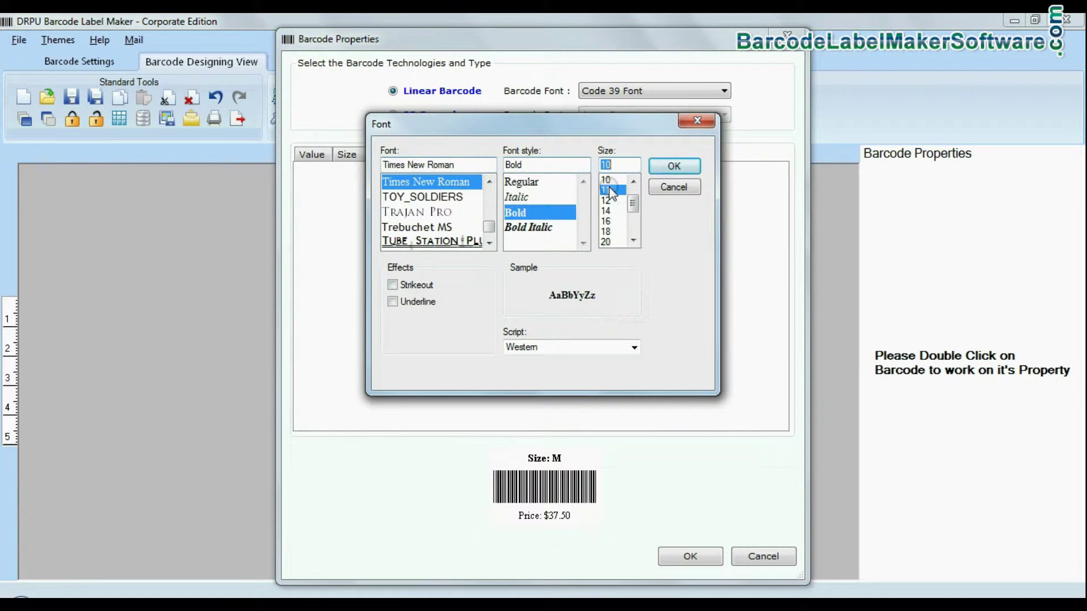
pyautogui.click(673, 168)
pyautogui.click(312, 155)
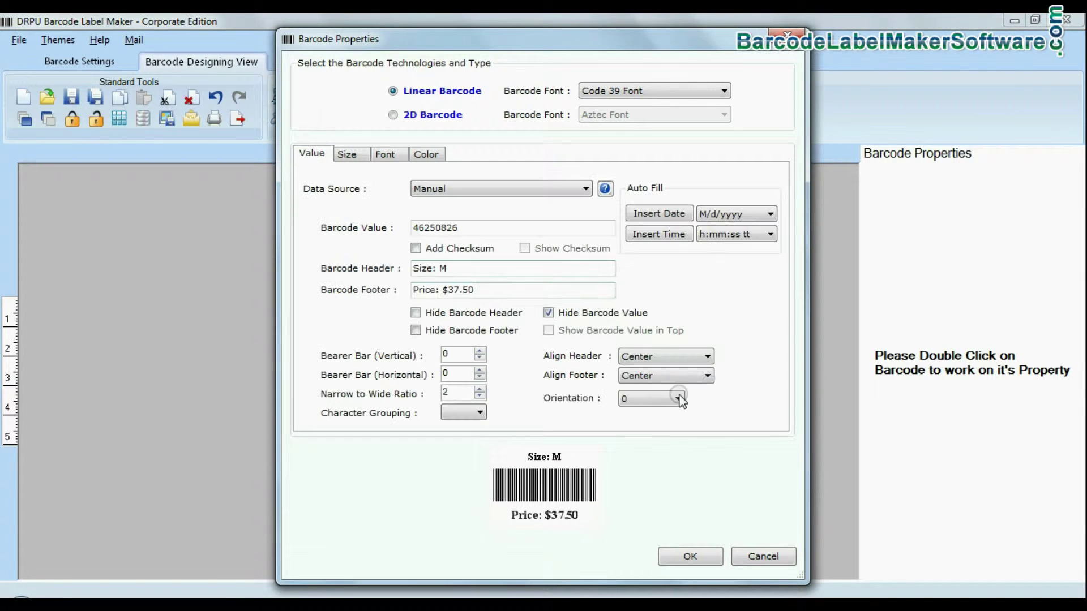
pyautogui.click(665, 424)
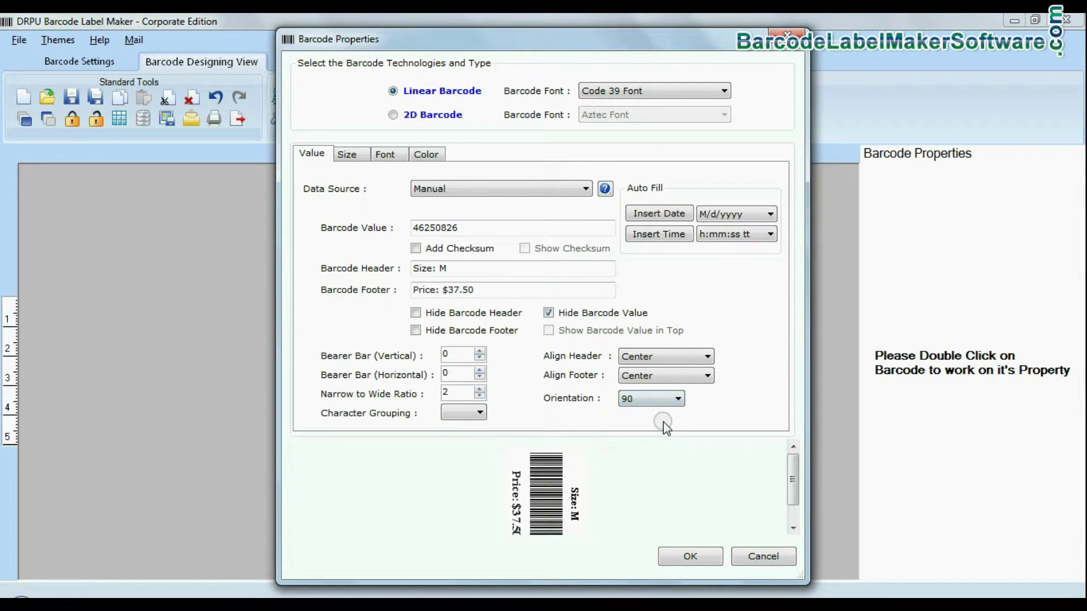
pyautogui.click(690, 556)
# Move the Code 39 barcode to the card's right and place a second barcode on its left
pyautogui.moveTo(441, 400); pyautogui.dragTo(500, 376)
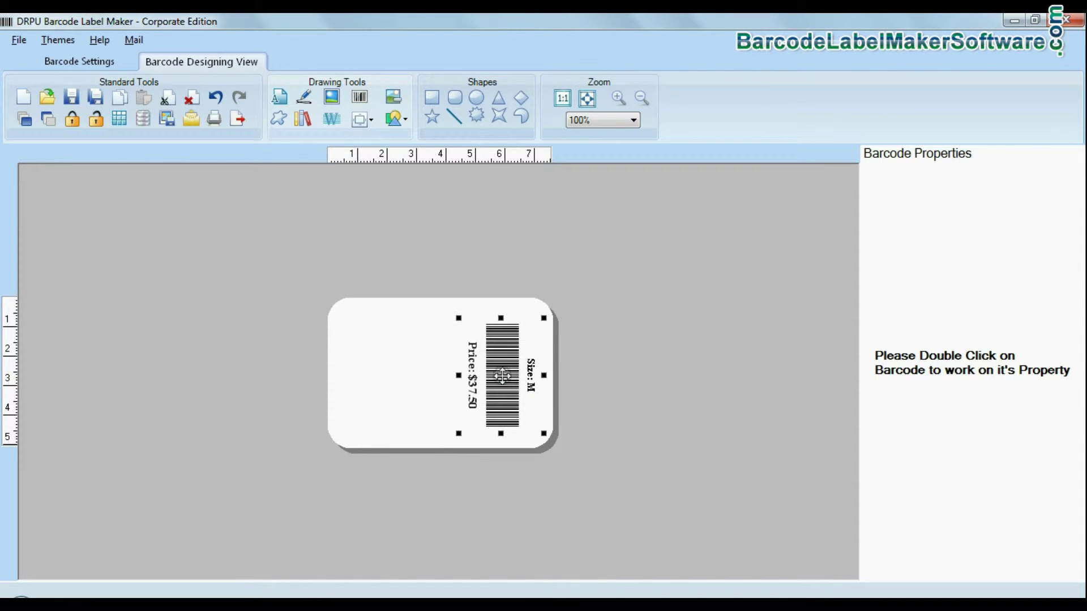
pyautogui.click(358, 97)
pyautogui.click(449, 373)
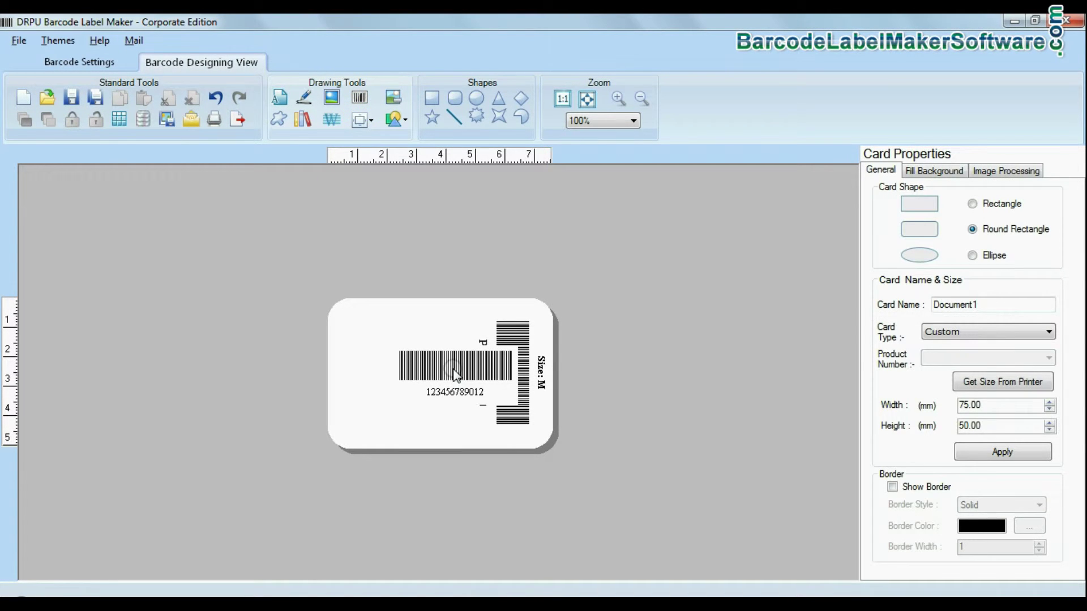
pyautogui.click(455, 374)
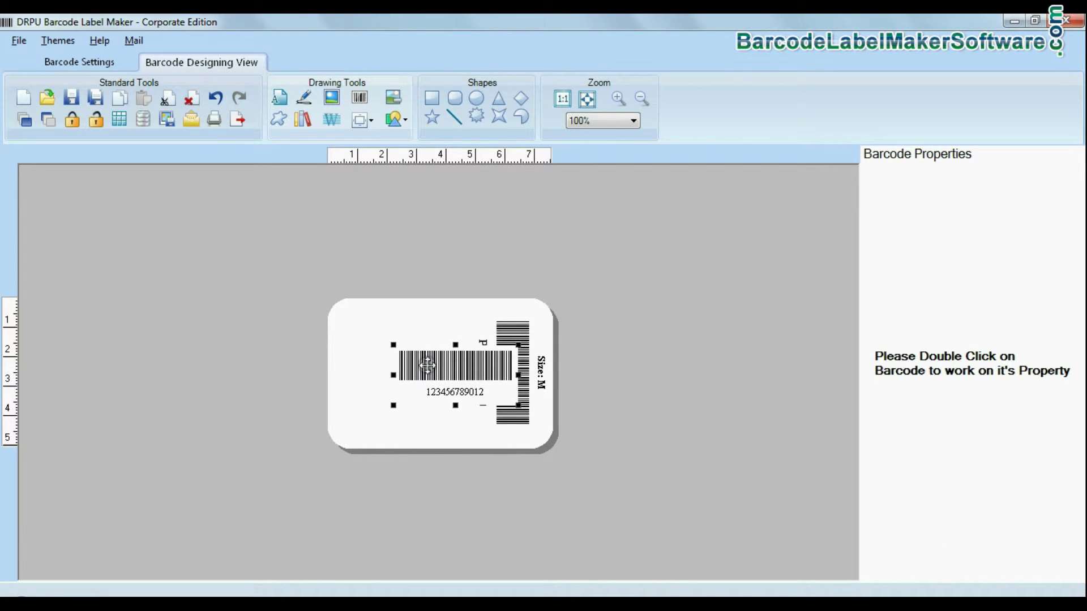
pyautogui.moveTo(433, 367); pyautogui.dragTo(389, 359)
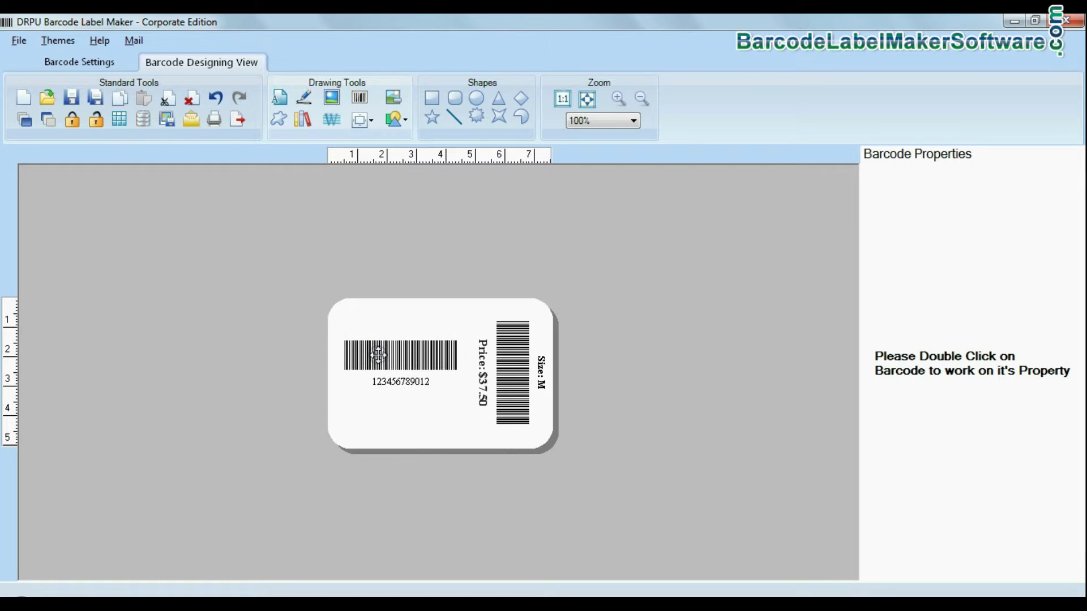
# Switch the second barcode's symbology to EAN13
pyautogui.doubleClick(381, 358)
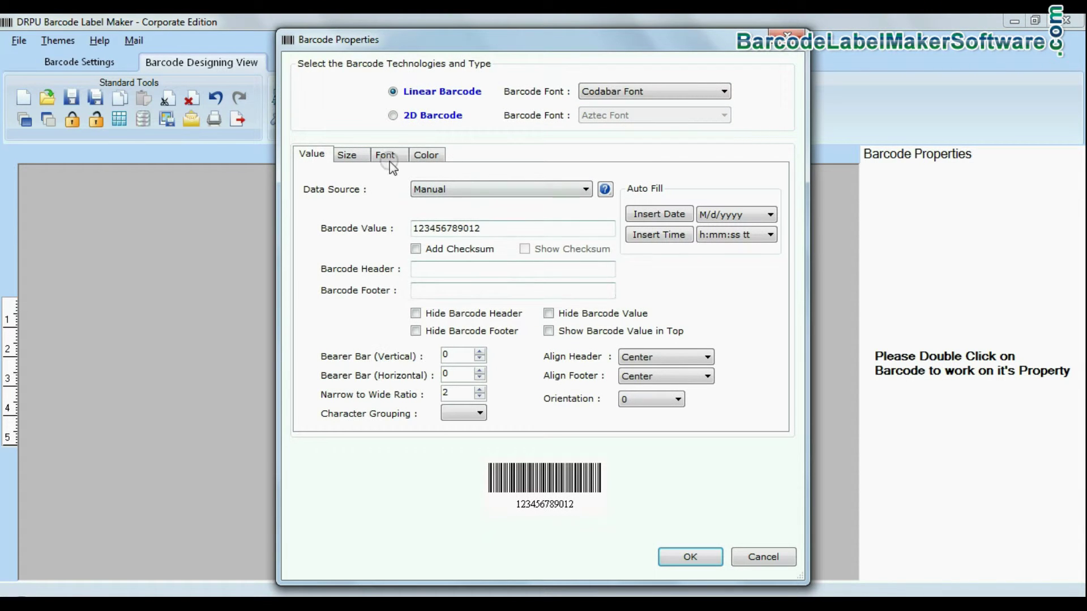
pyautogui.click(633, 91)
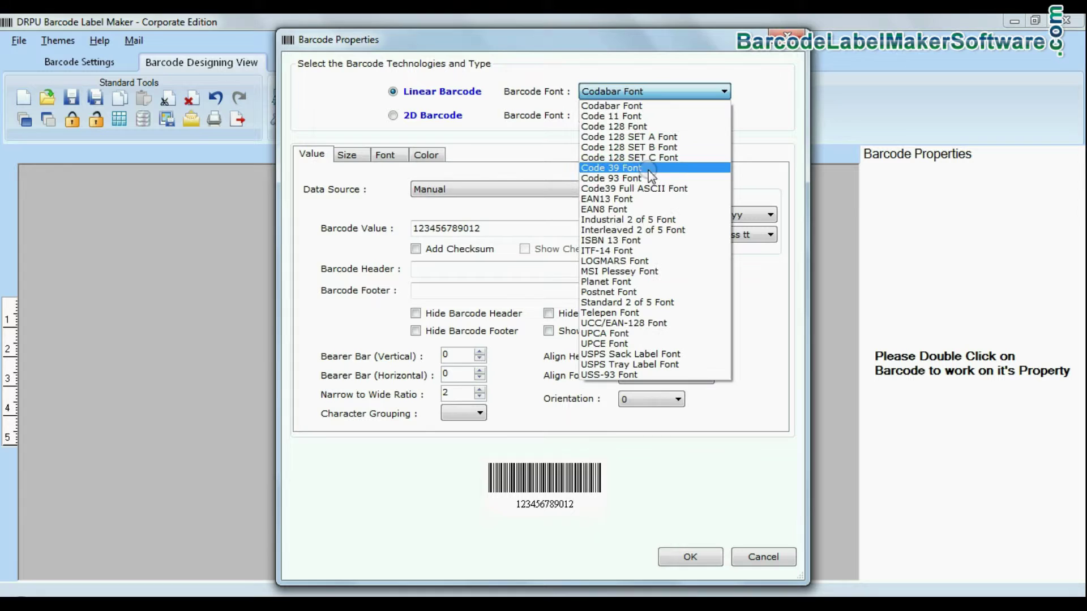
pyautogui.click(643, 200)
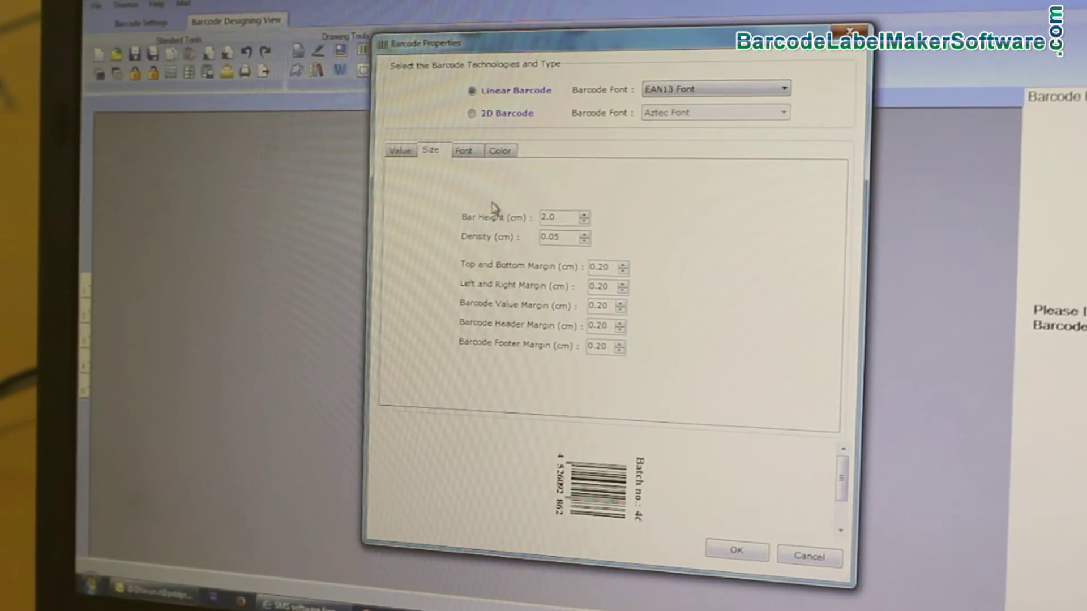
# Raise the EAN13 bar height and density, and make the 'Batch no.: 46WN' header bold
pyautogui.click(534, 221)
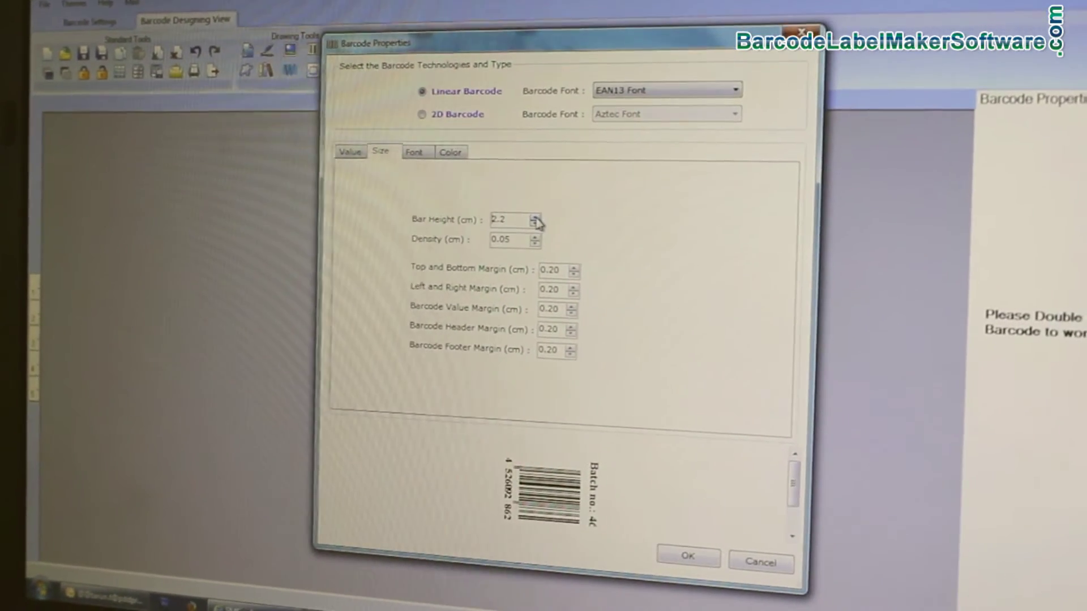
pyautogui.click(534, 222)
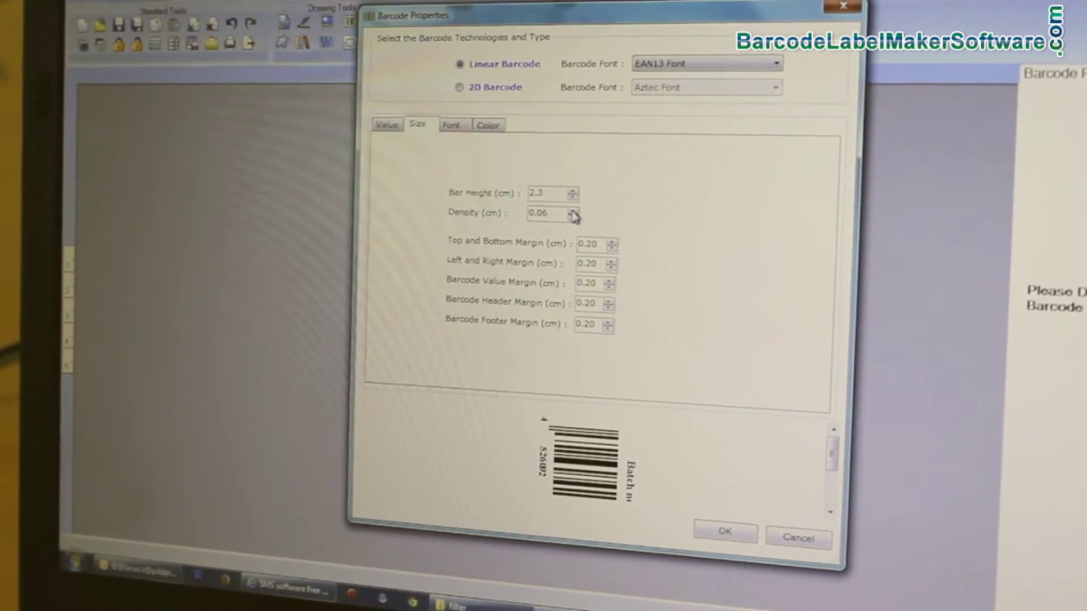
pyautogui.click(570, 219)
pyautogui.click(447, 130)
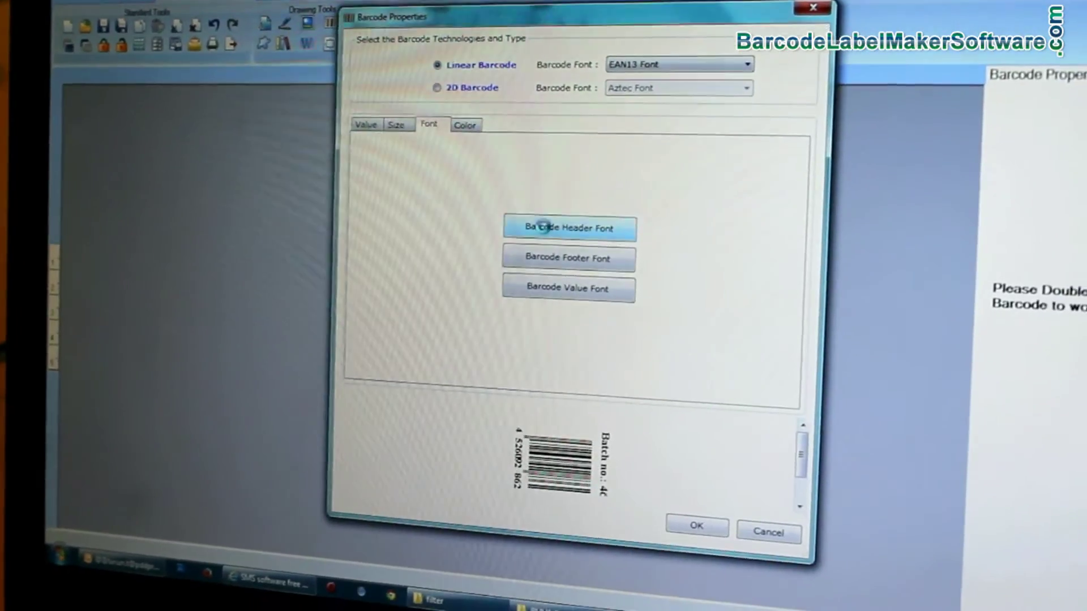
pyautogui.click(579, 237)
pyautogui.click(553, 197)
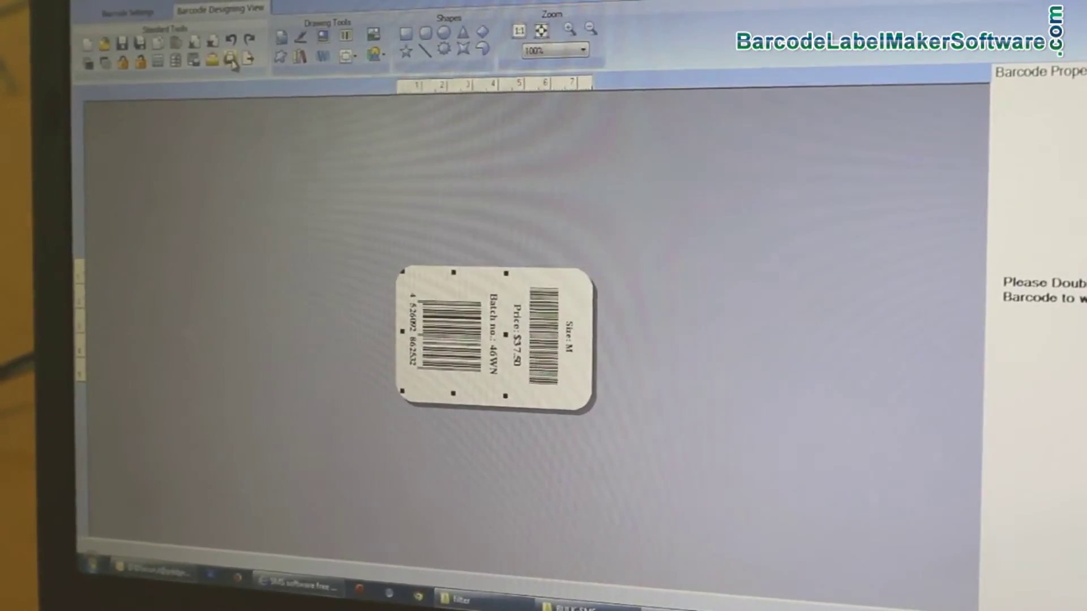
# Choose ZDesigner TLP 2844 as the printer for the card
pyautogui.click(236, 58)
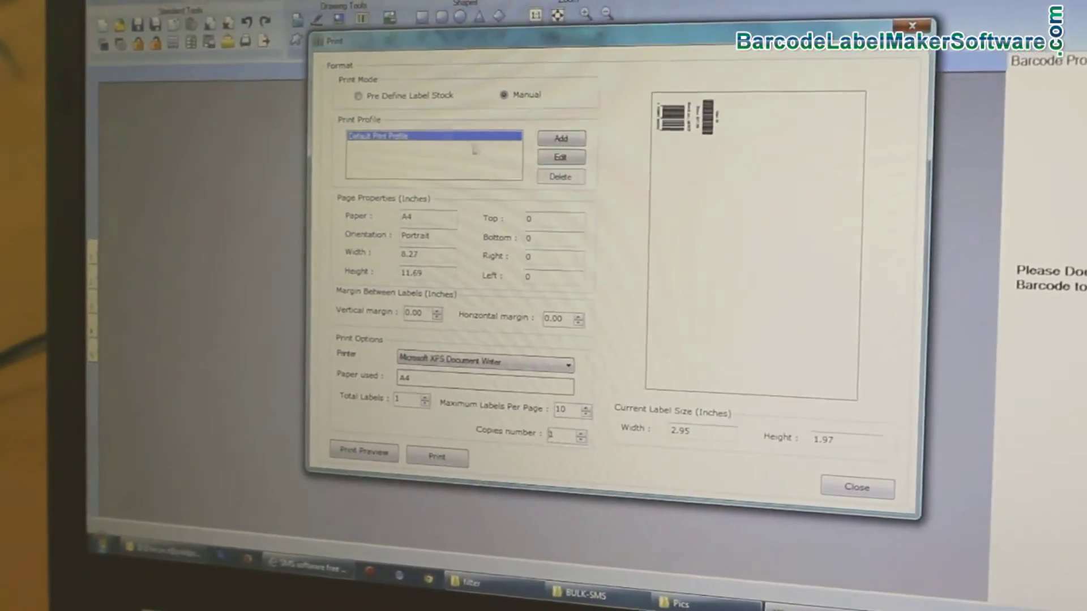
pyautogui.click(492, 349)
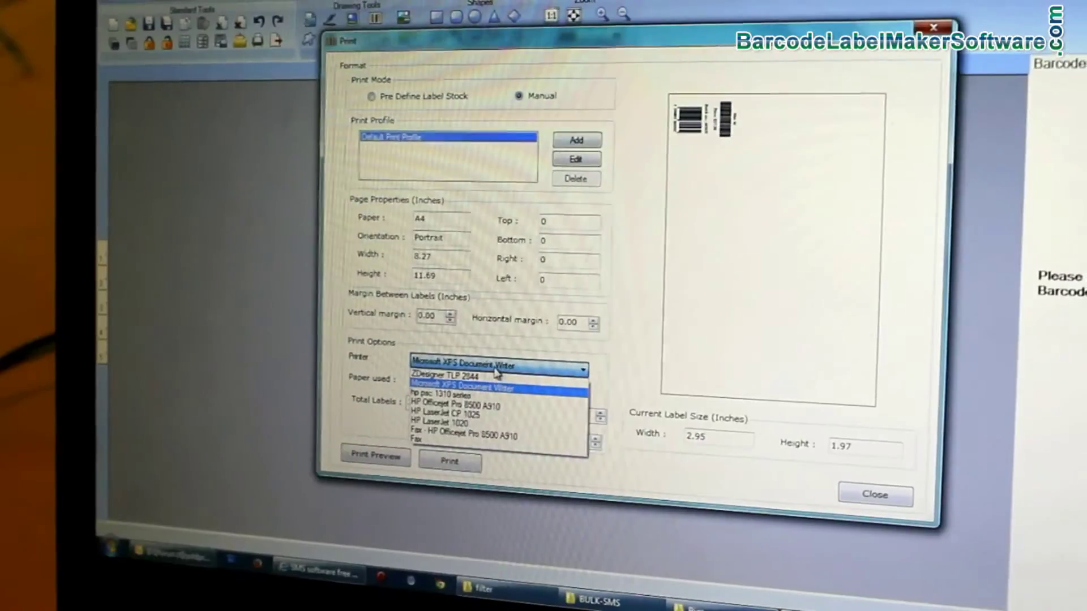
pyautogui.click(476, 386)
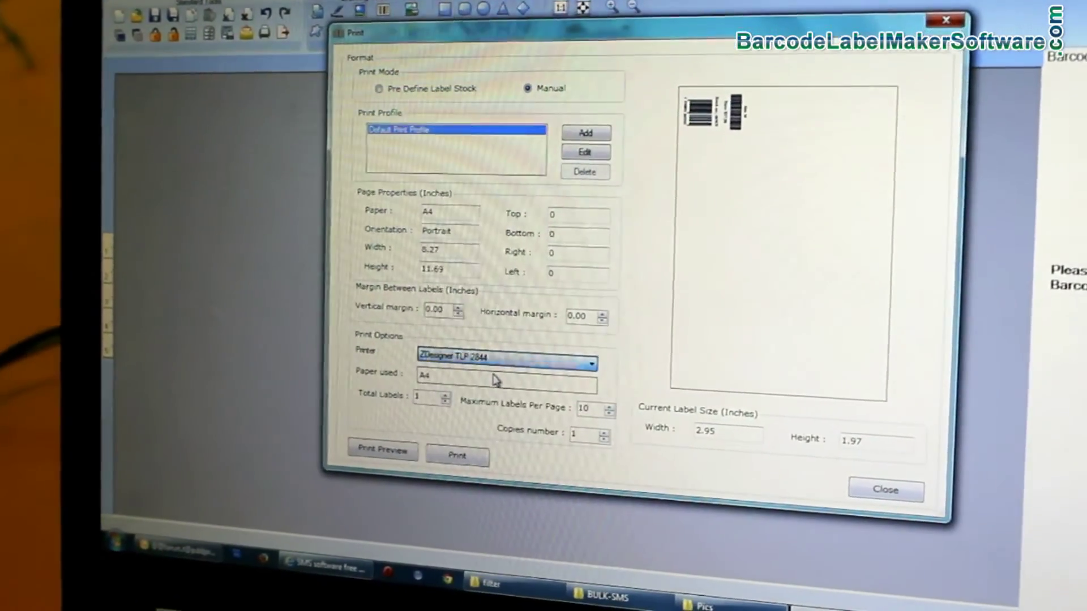